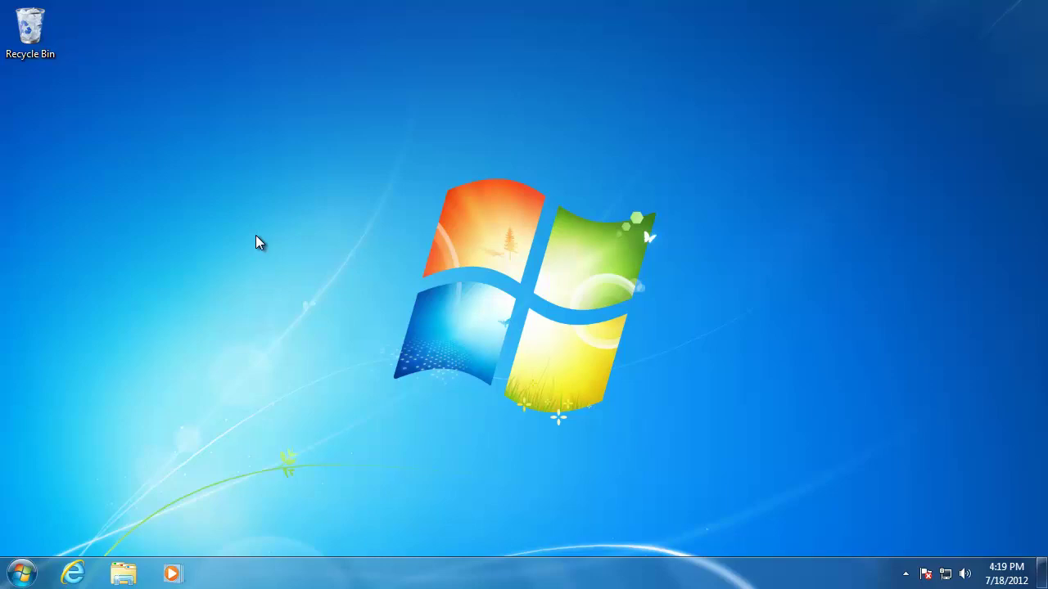
# - Open the Pictures library from the Start menu and check its Arrange by options, leaving them unchanged
pyautogui.click(22, 573)
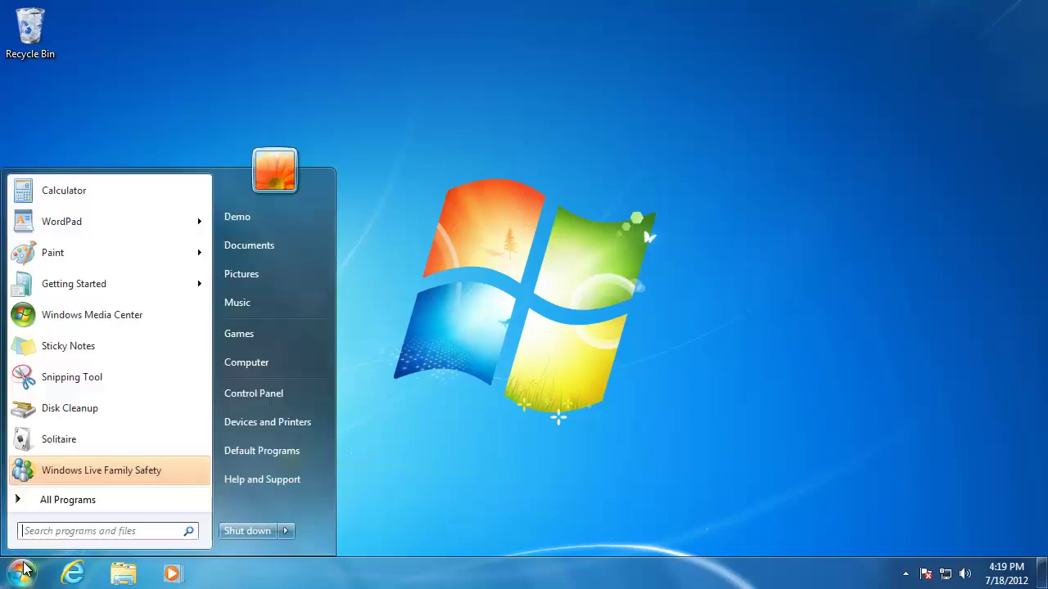
pyautogui.click(249, 277)
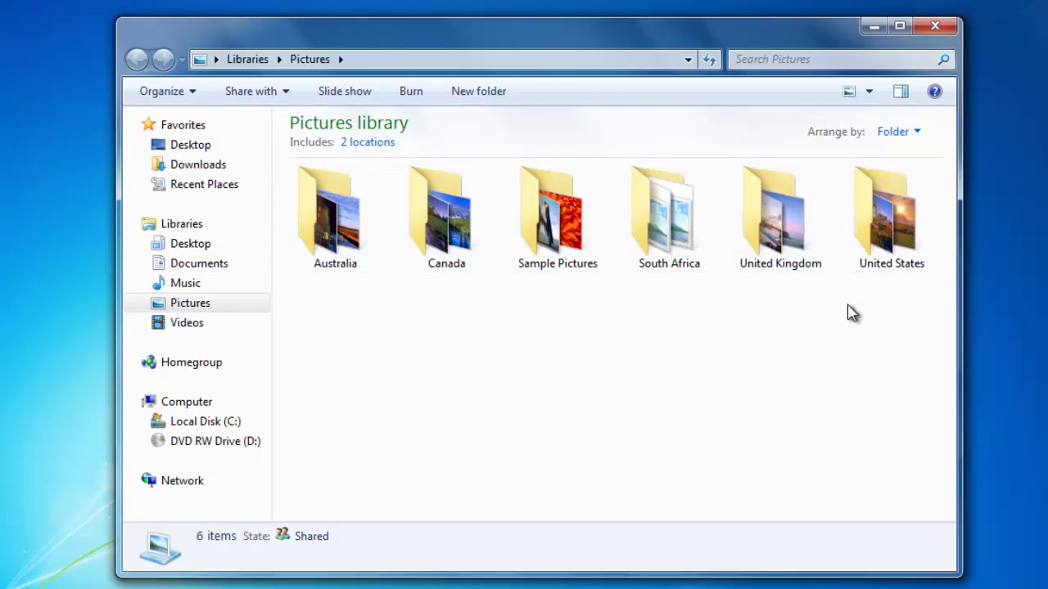
pyautogui.click(898, 139)
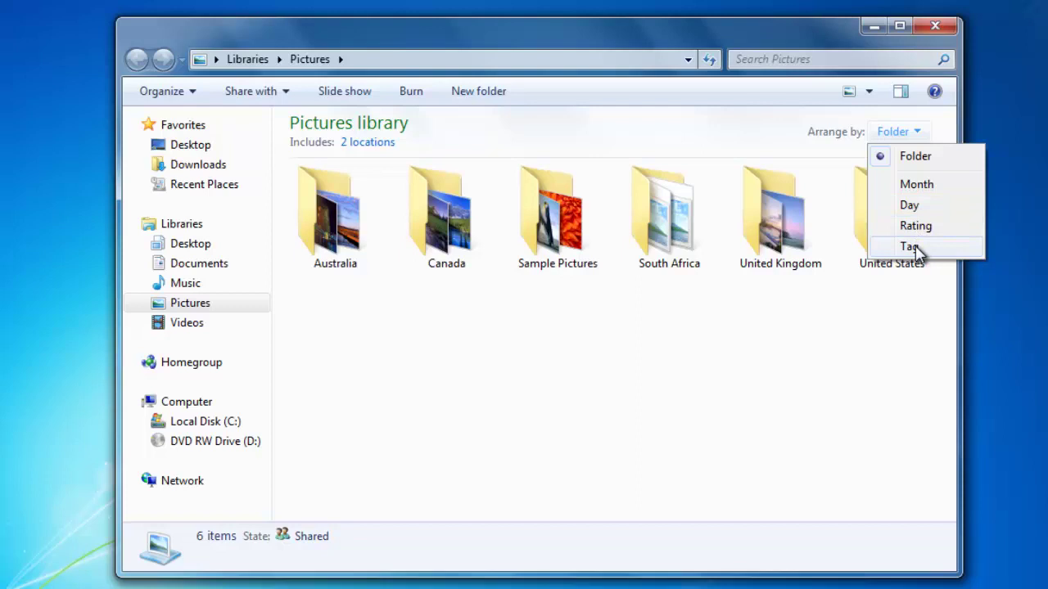
pyautogui.click(904, 297)
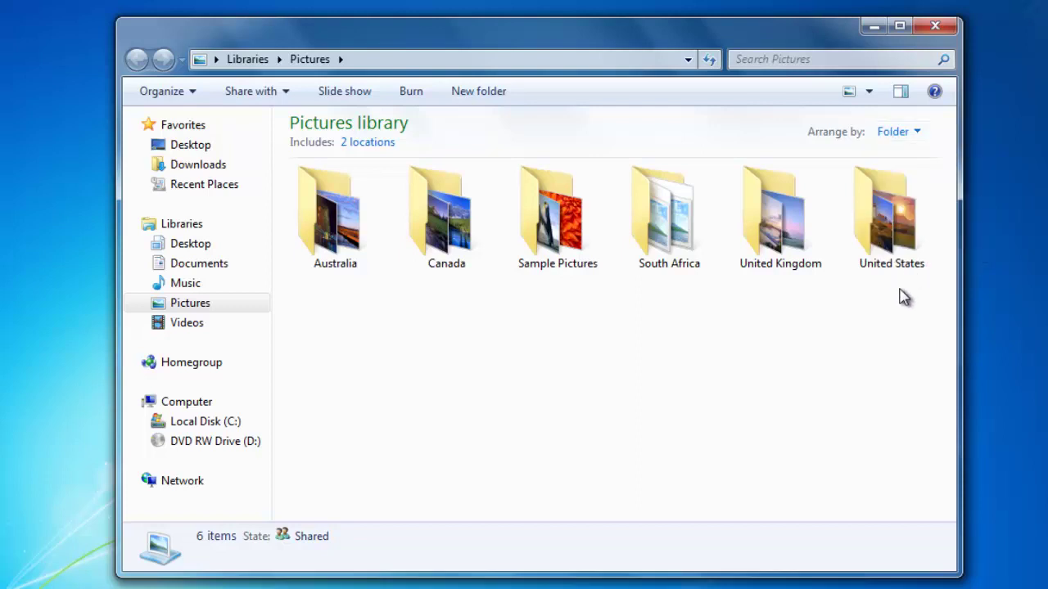
# - In Sample Pictures, tag the Penguins picture 'Birds', give it five stars, and save
pyautogui.doubleClick(571, 224)
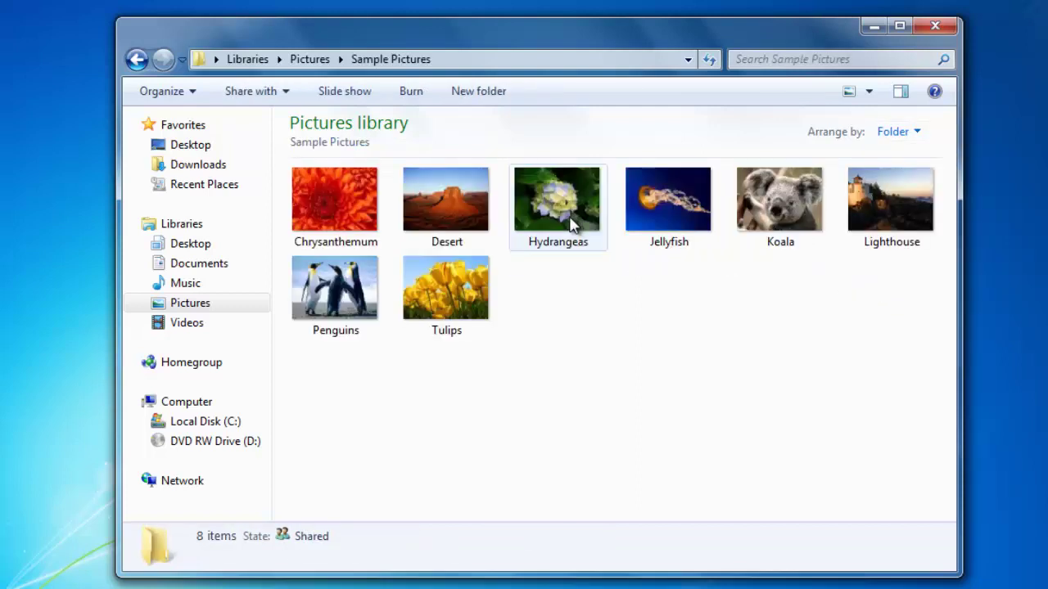
pyautogui.click(356, 283)
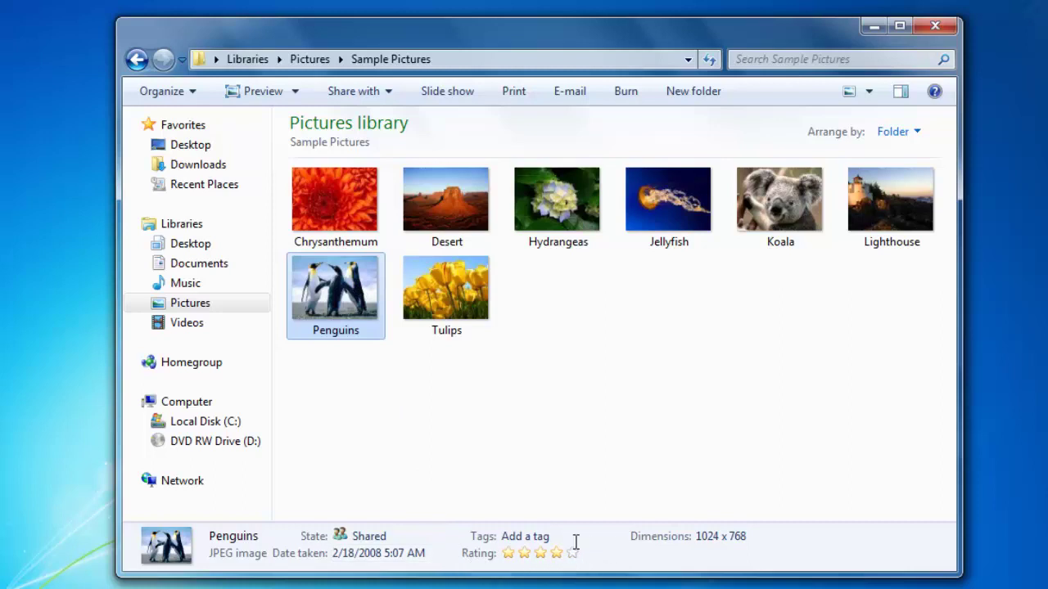
pyautogui.click(544, 534)
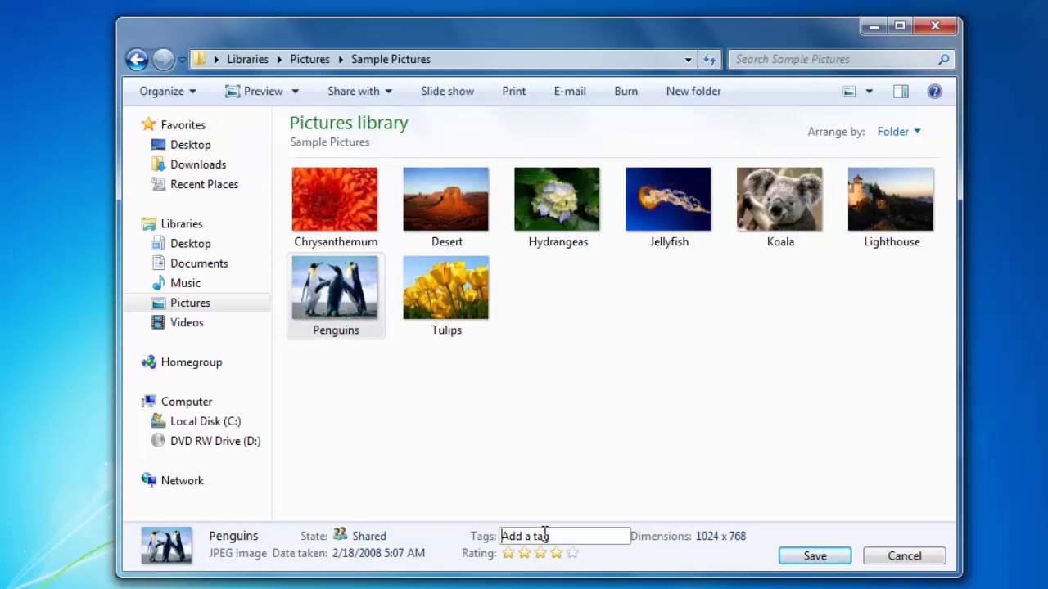
pyautogui.write('Birds')
pyautogui.press('Return')
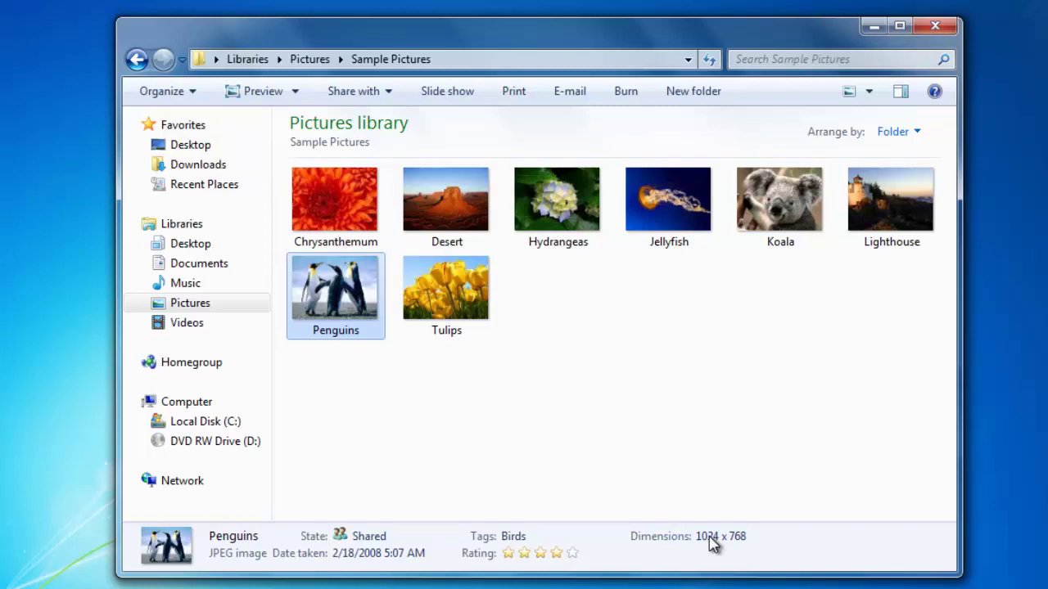
pyautogui.click(575, 554)
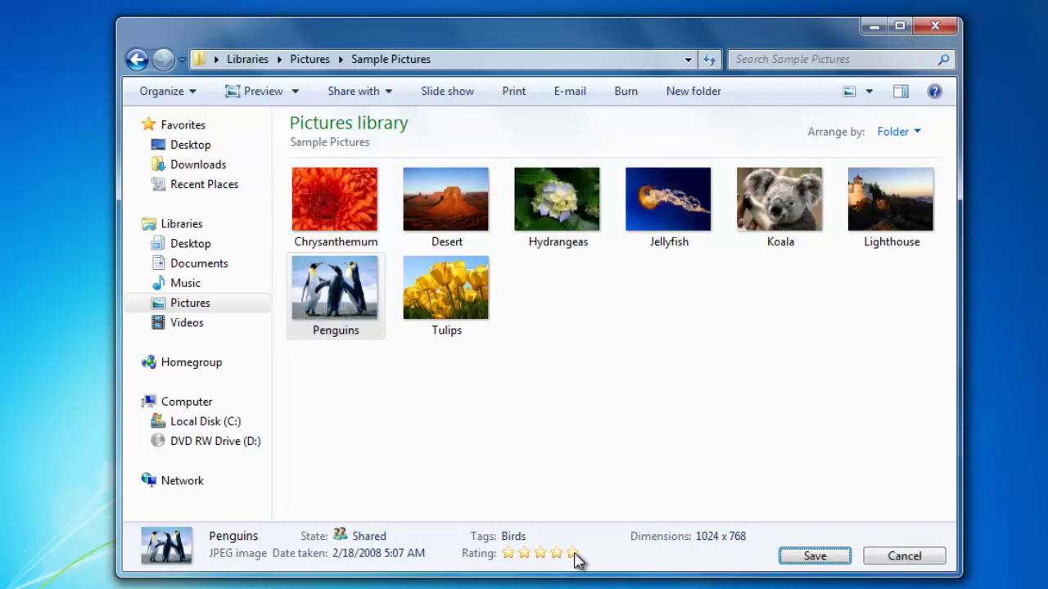
pyautogui.click(809, 558)
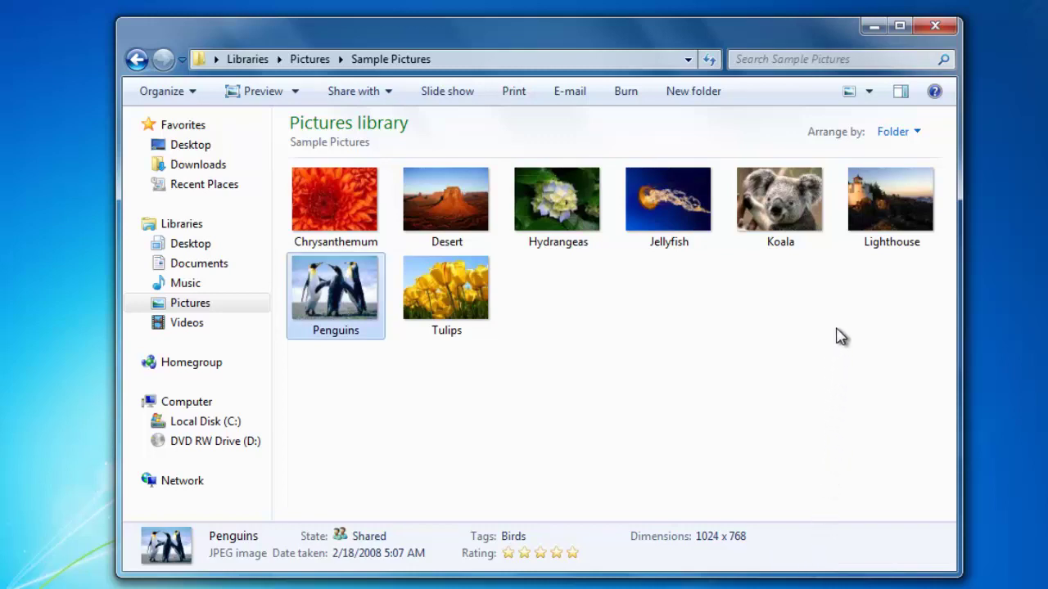
# - Arrange the sample pictures by Tag, then open the Birds group and select Penguins
pyautogui.click(890, 139)
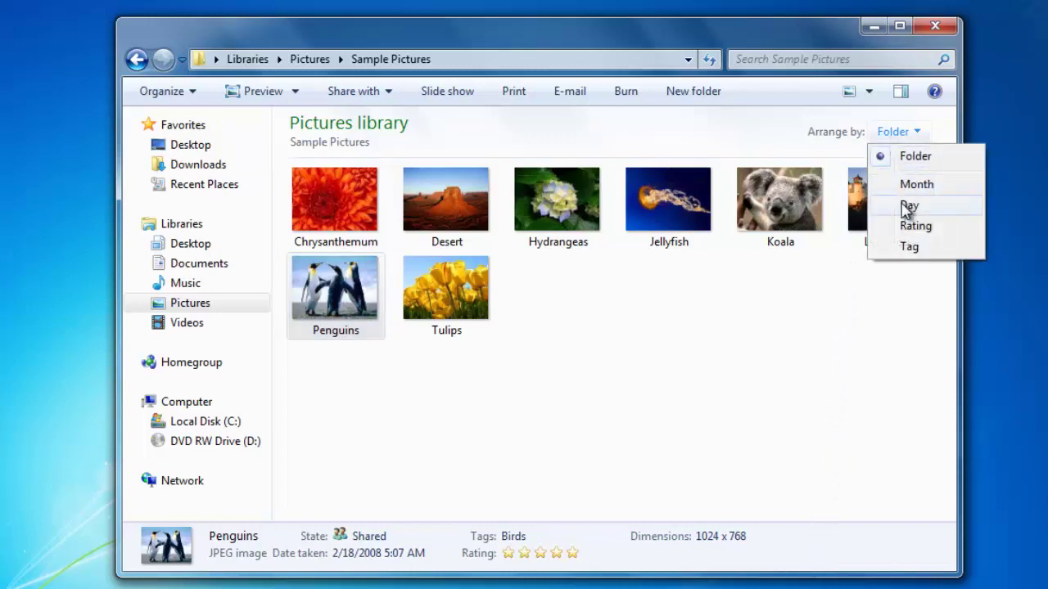
pyautogui.click(910, 247)
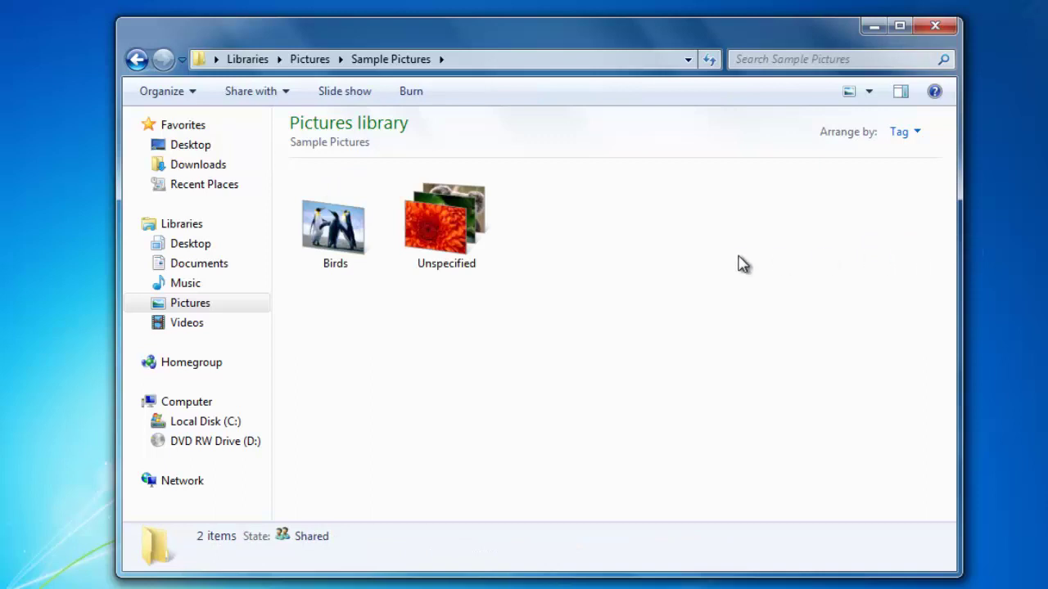
pyautogui.moveTo(343, 257)
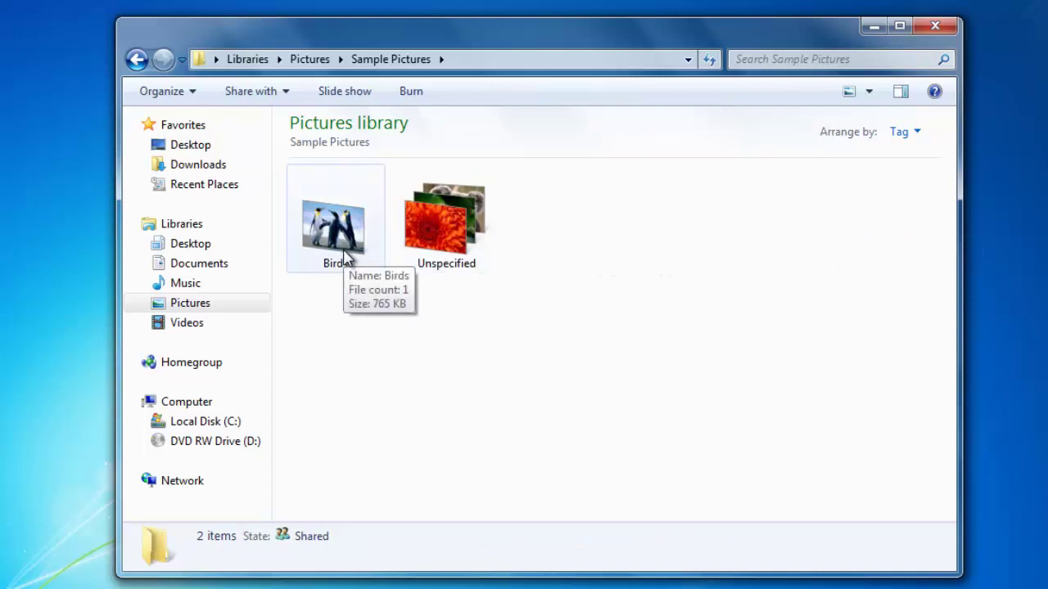
pyautogui.click(344, 257)
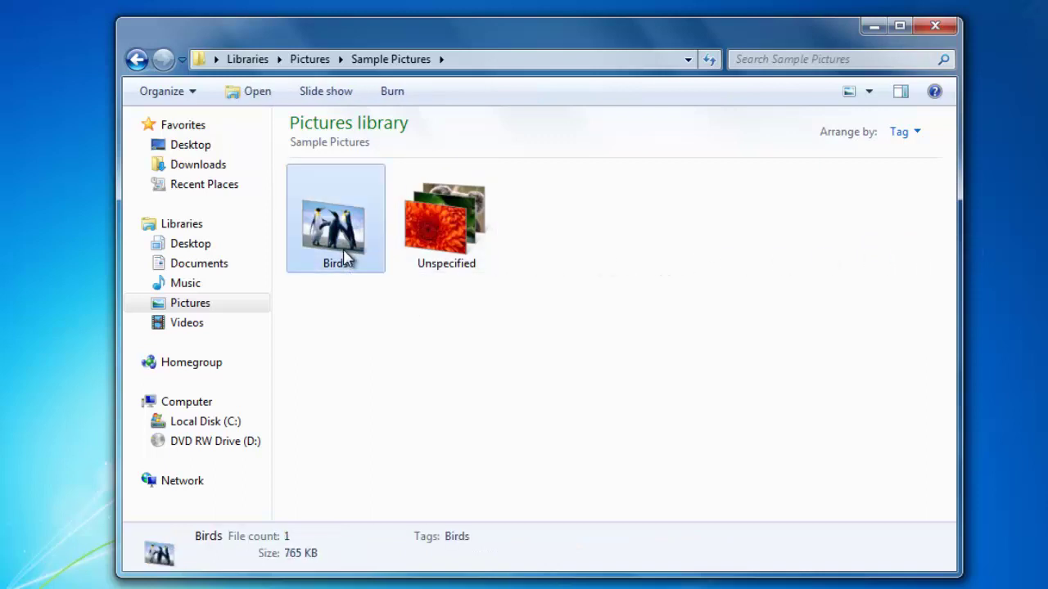
pyautogui.doubleClick(344, 257)
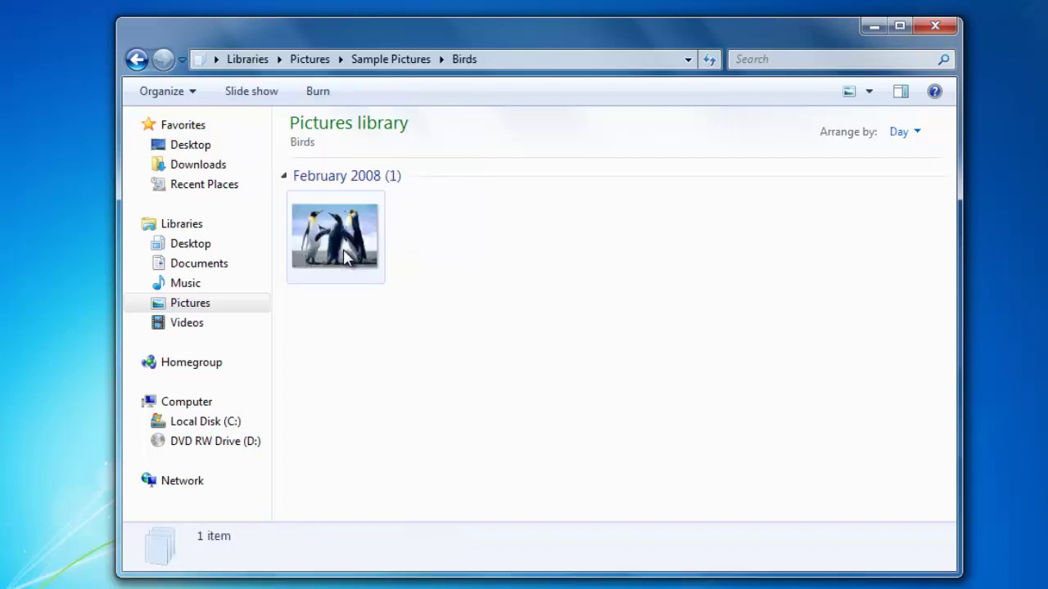
pyautogui.click(343, 258)
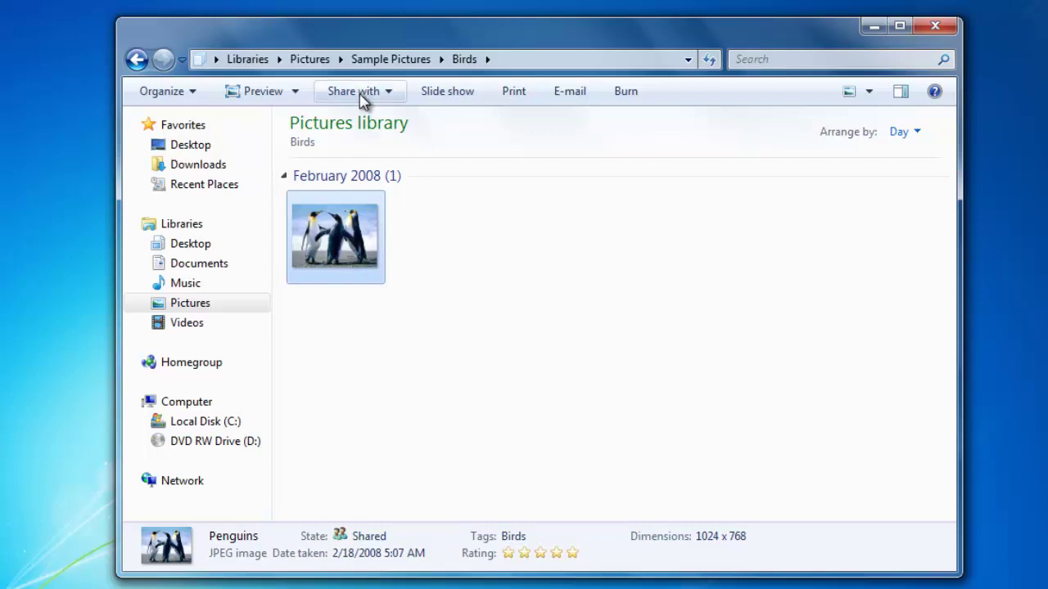
# - E-mail the Penguins picture at Original Size, attaching it to a new message
pyautogui.click(572, 104)
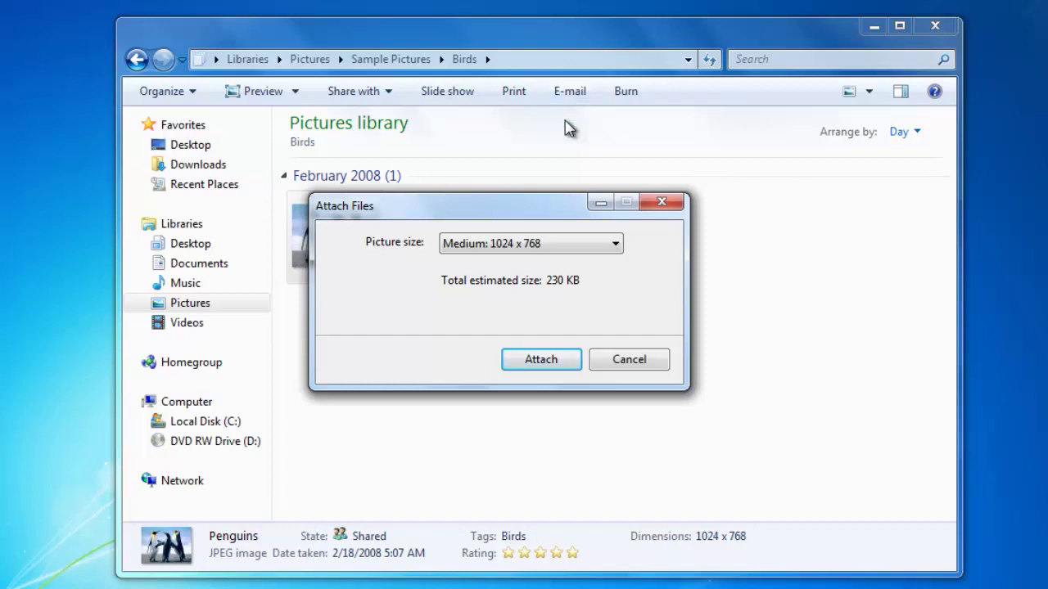
pyautogui.click(578, 249)
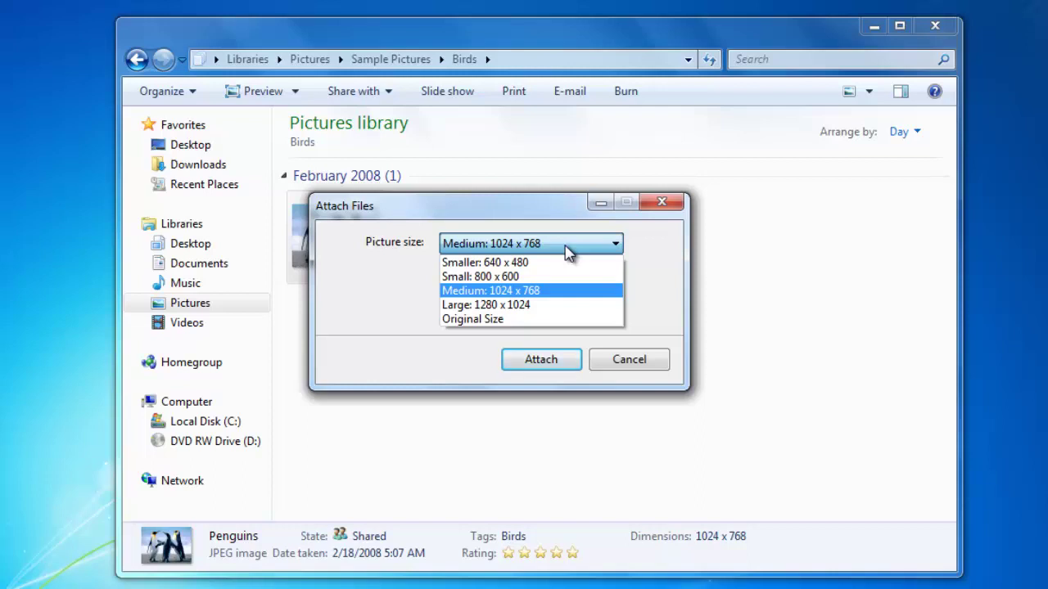
pyautogui.click(527, 319)
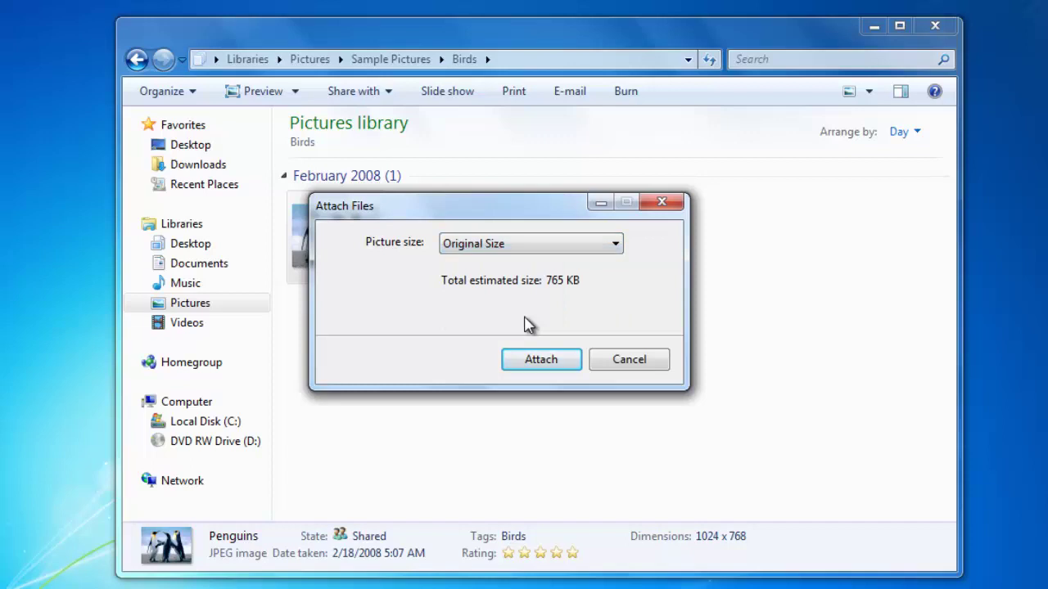
pyautogui.click(539, 362)
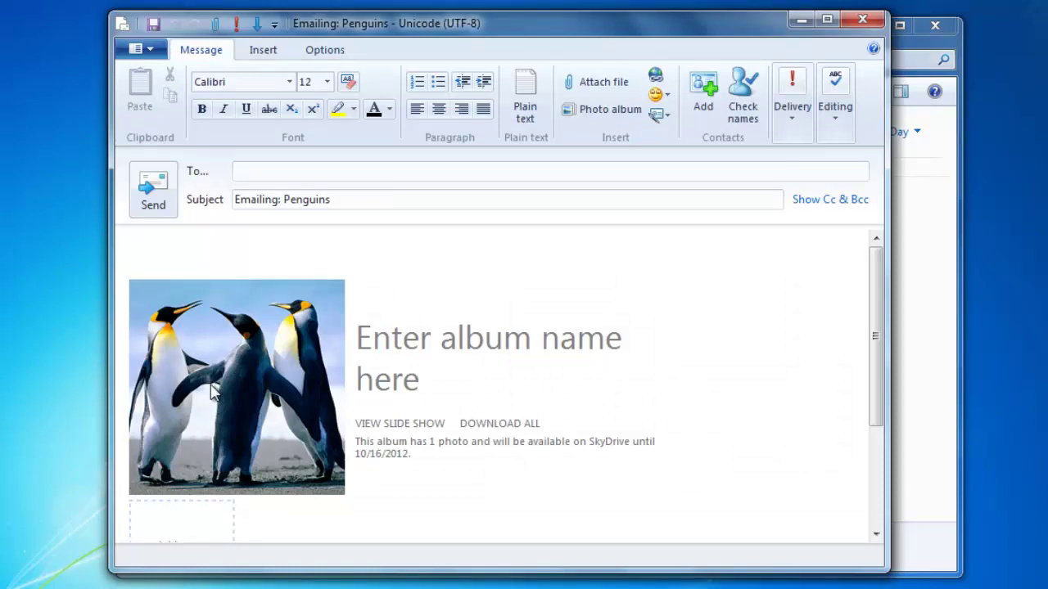
# - Leave the 'Emailing: Penguins' draft and return to the Birds group in Explorer
pyautogui.click(238, 172)
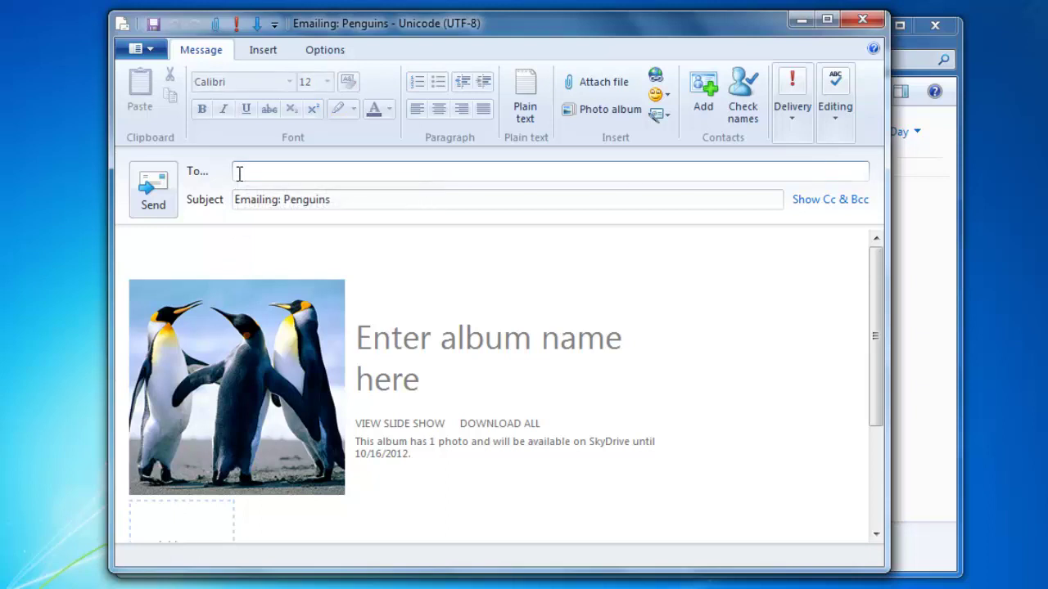
pyautogui.click(208, 251)
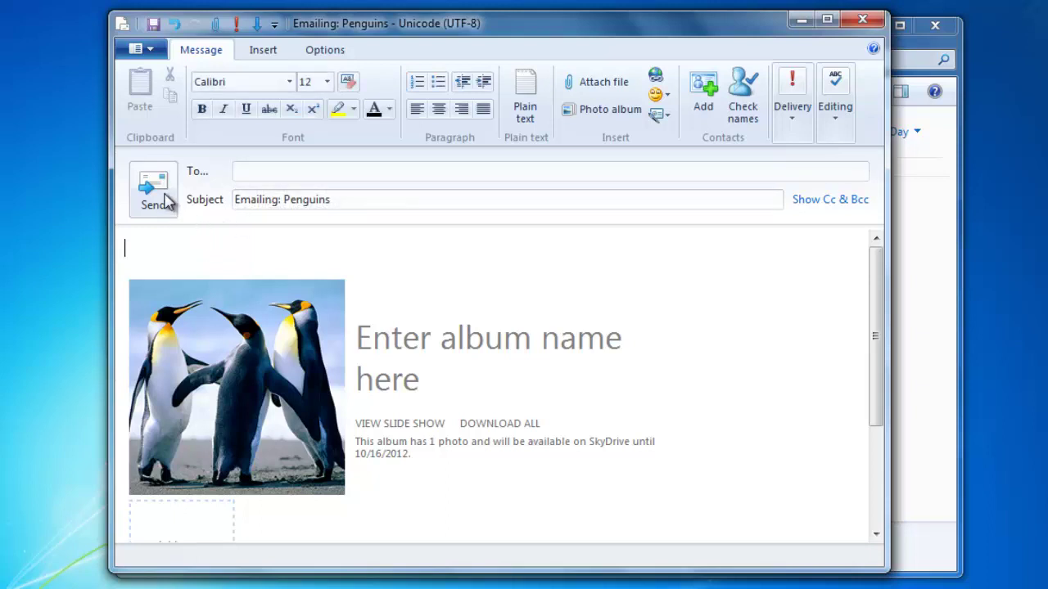
pyautogui.click(940, 212)
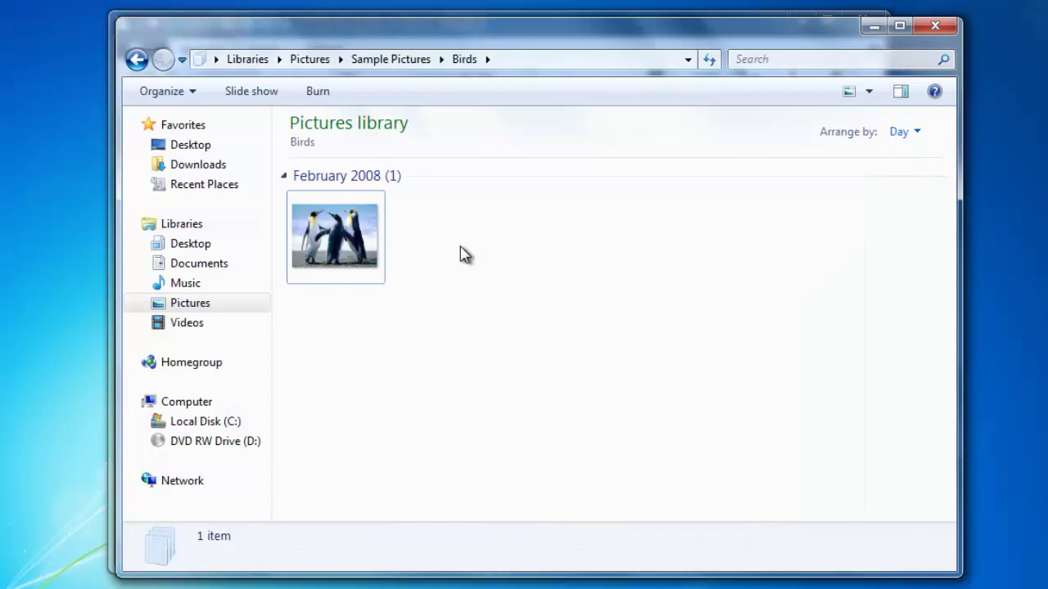
# - Stage the Penguins picture on the DVD drive for a disc playable in CD/DVD players
pyautogui.click(370, 246)
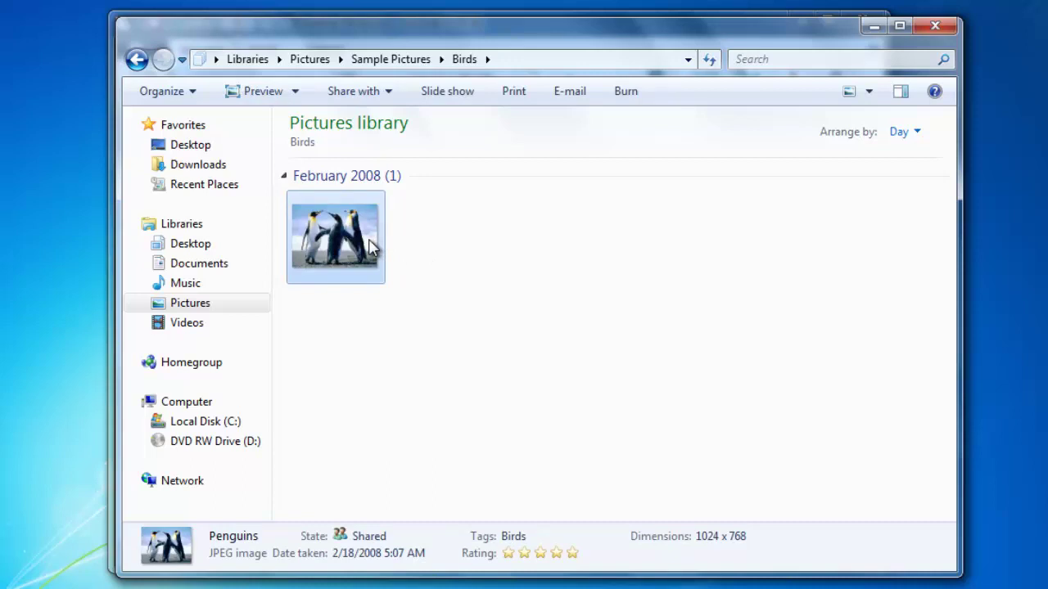
pyautogui.click(624, 93)
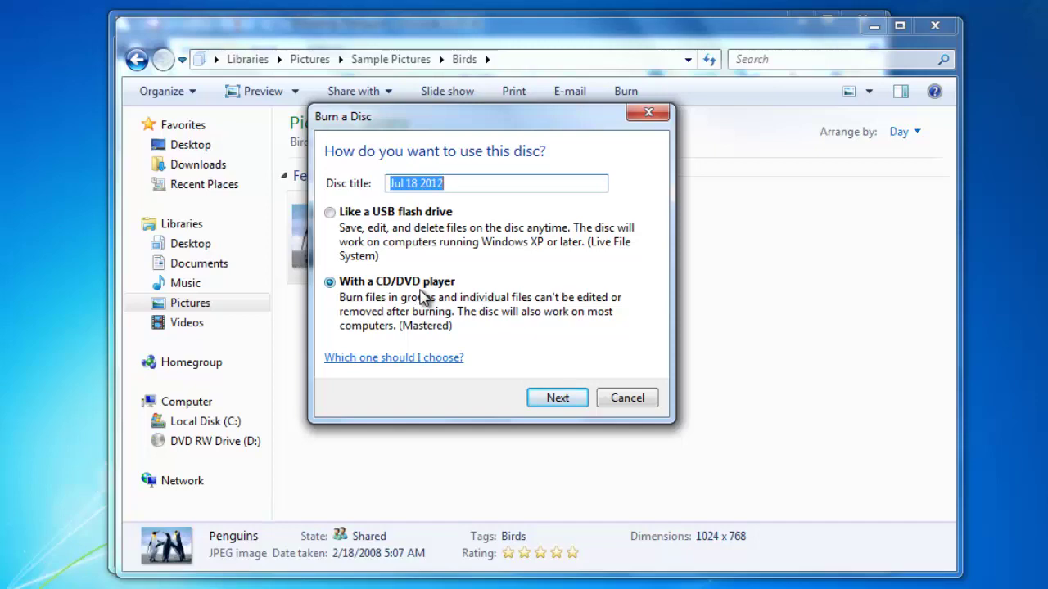
pyautogui.click(555, 398)
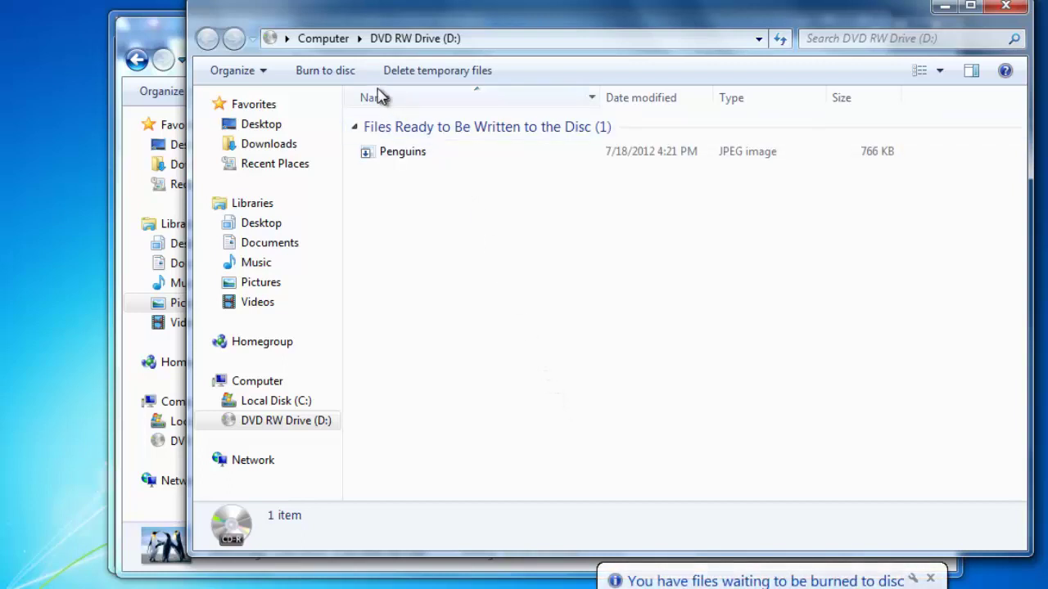
# - Title the disc 'Birds' and start writing the staged Penguins picture to it
pyautogui.click(325, 70)
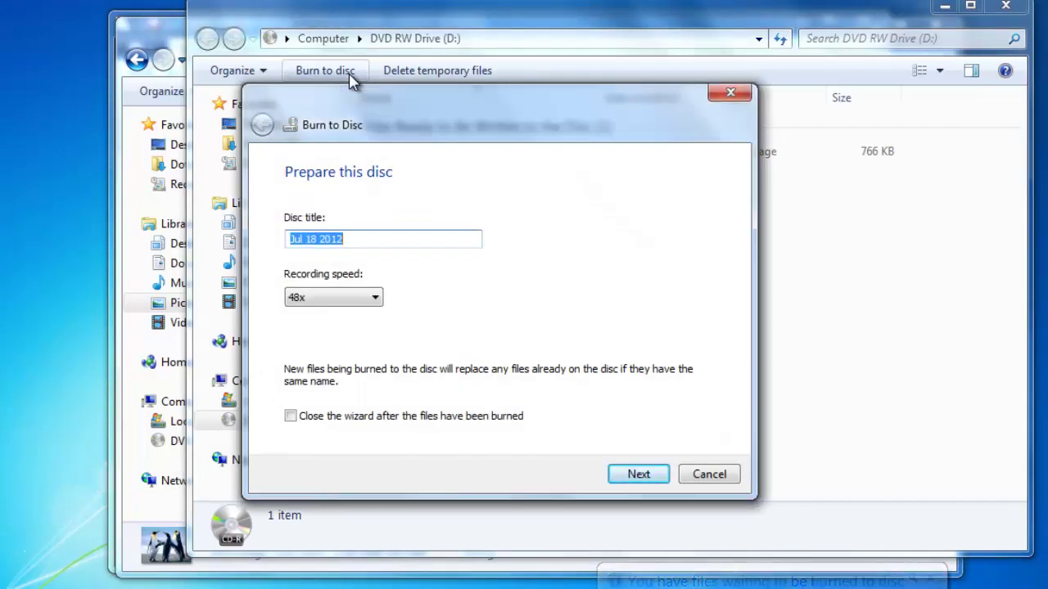
pyautogui.write('B')
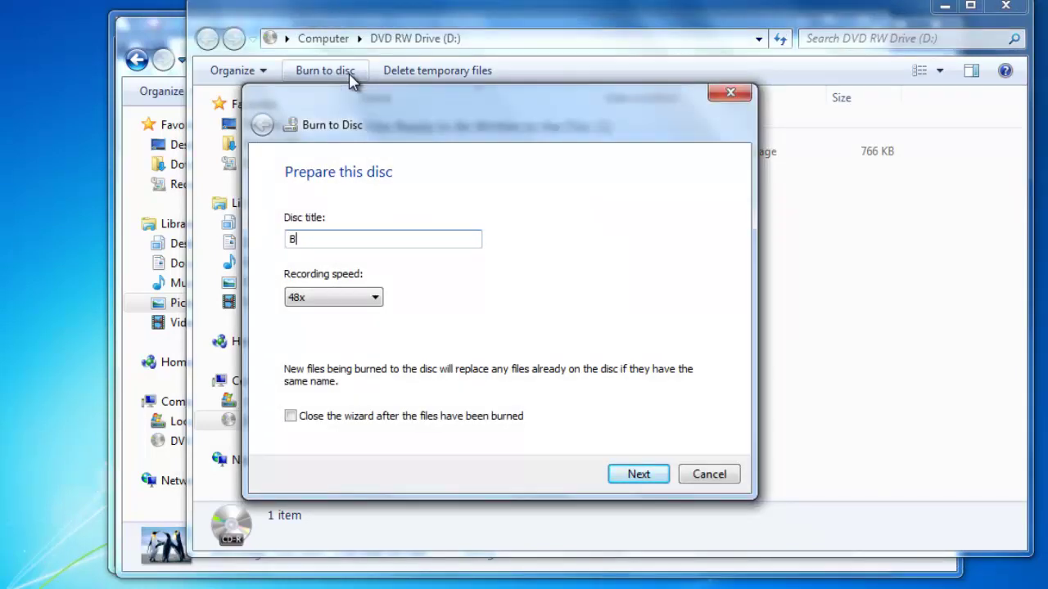
pyautogui.write('irds')
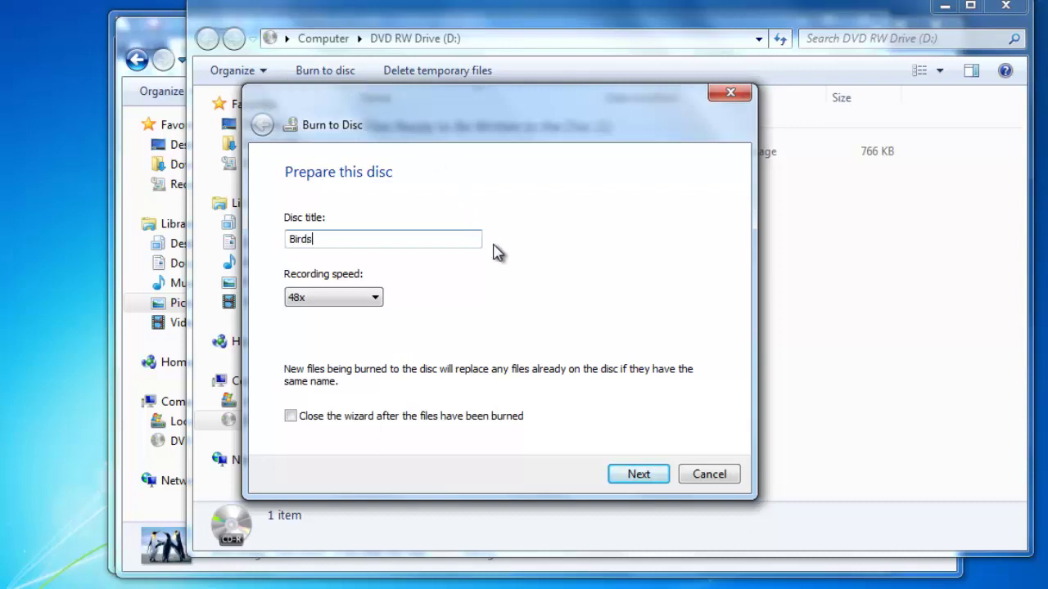
pyautogui.click(634, 477)
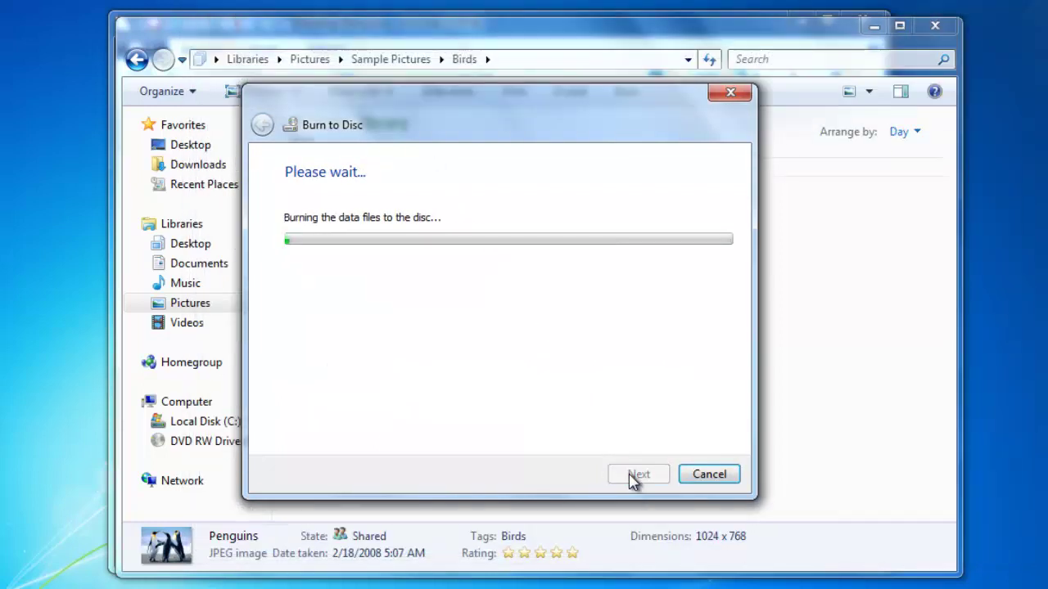